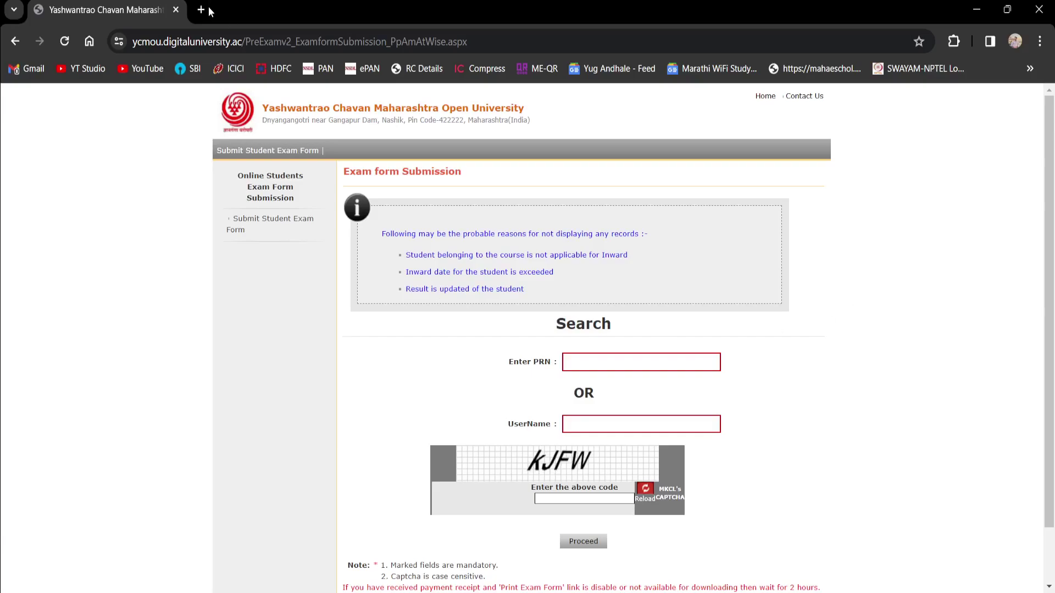
# - Open ycmou.digitaluniversity.ac in a new tab, view its online exam form submission page for repeater students, and close that tab
pyautogui.hotkey('ctrl', 't')
pyautogui.write('yc')
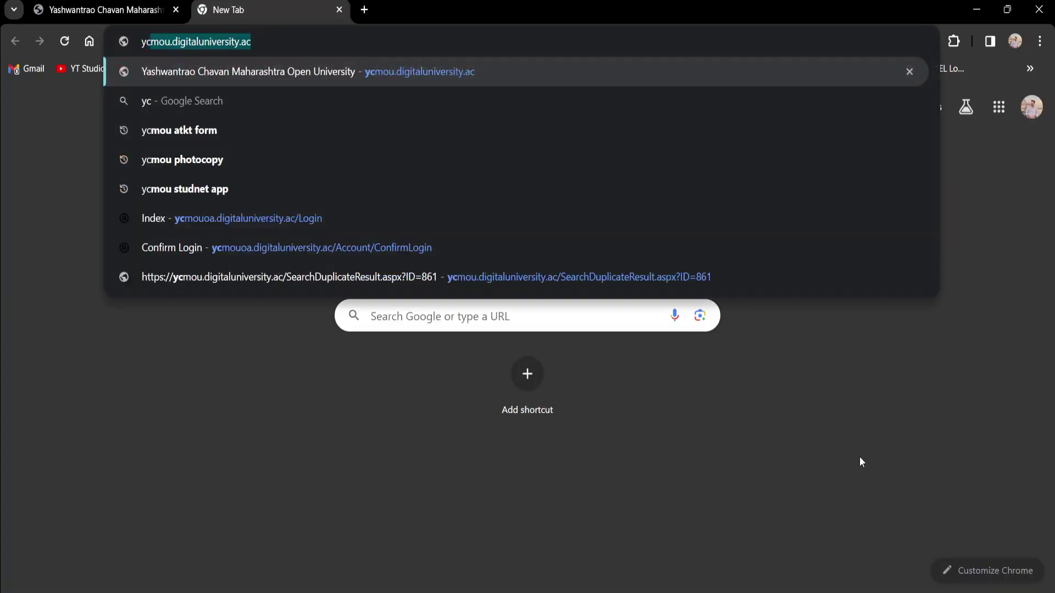
pyautogui.press('Return')
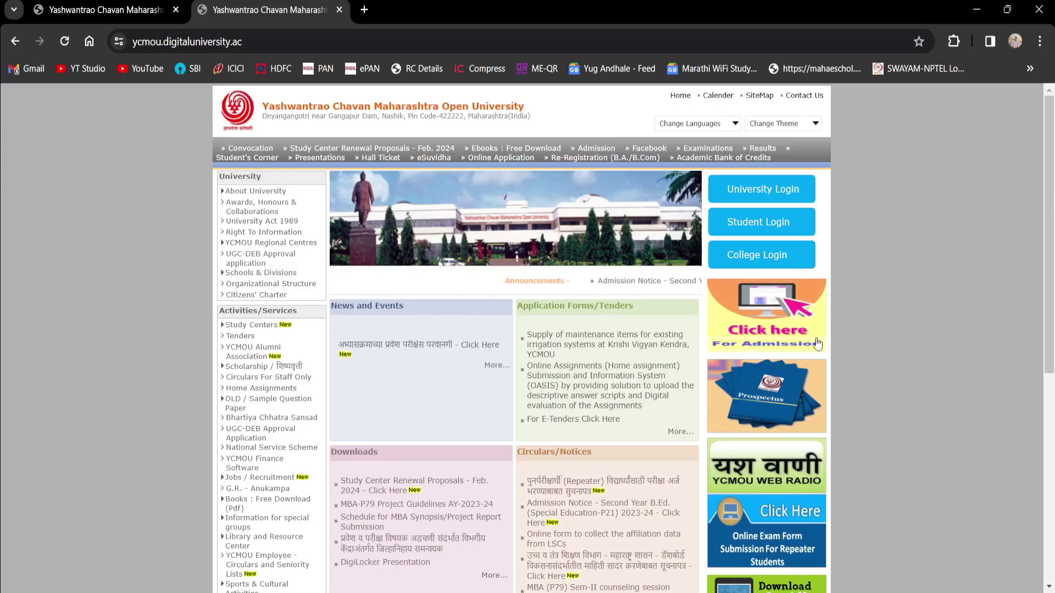
pyautogui.scroll(-3, 805, 307)
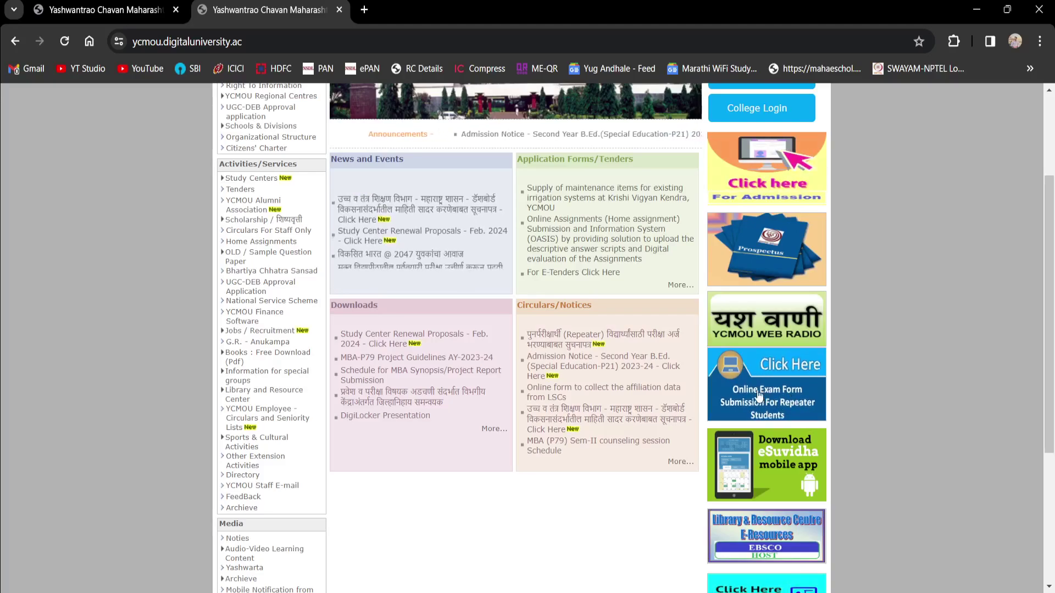
pyautogui.click(761, 371)
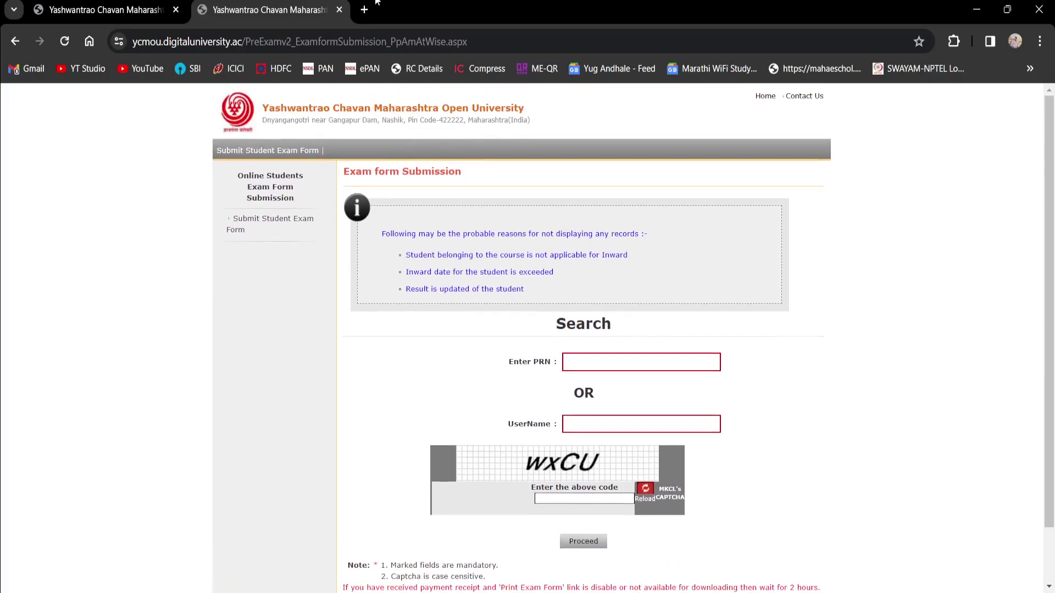
pyautogui.hotkey('ctrl', 'w')
# - Enter the student's PRN and the displayed captcha code, and submit the exam form search
pyautogui.scroll(-2, 646, 349)
pyautogui.click(606, 297)
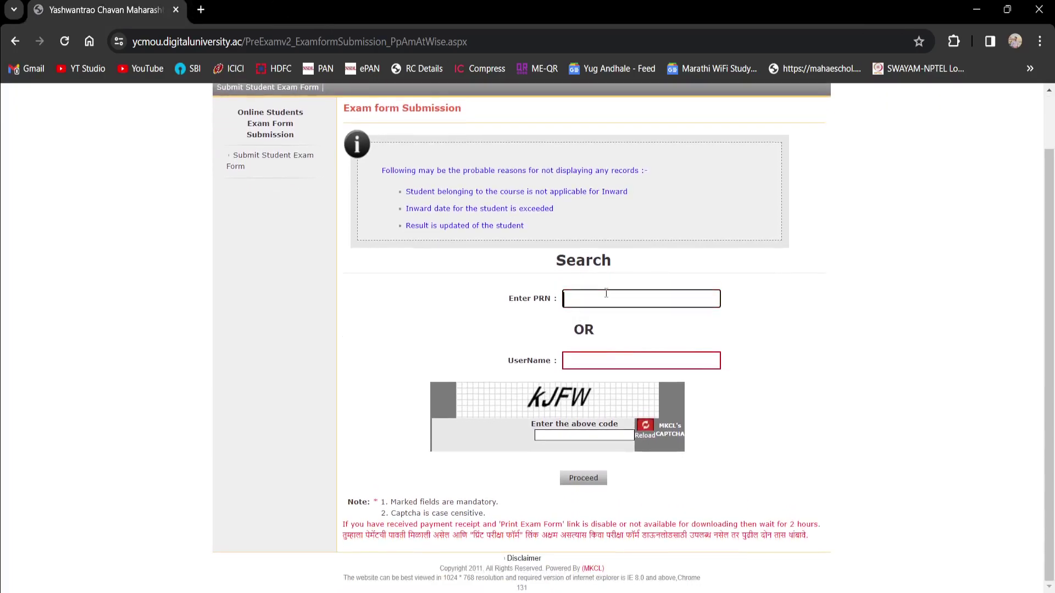
pyautogui.hotkey('ctrl', 'v')
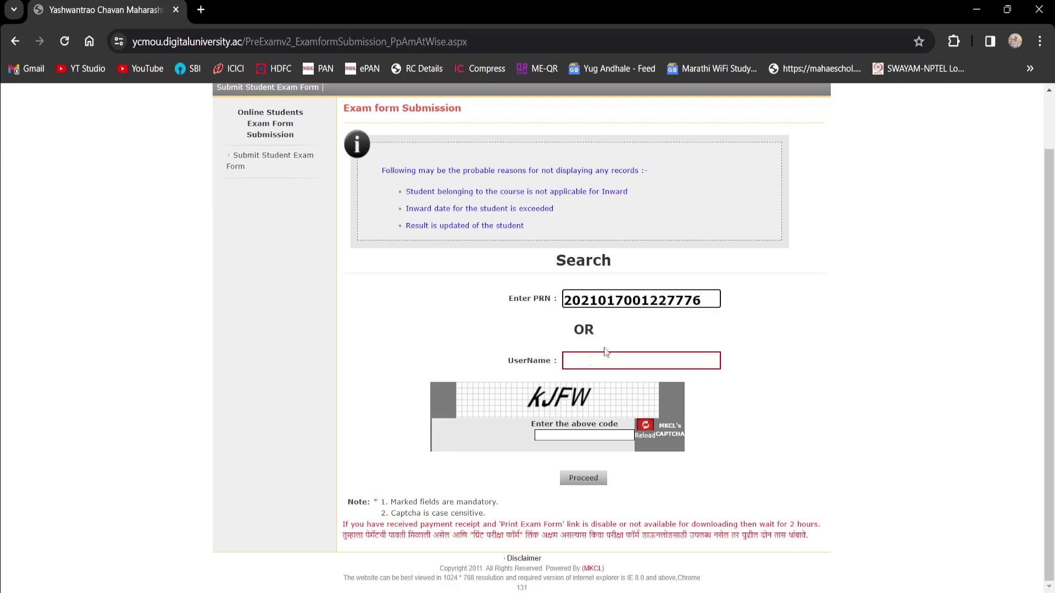
pyautogui.click(562, 434)
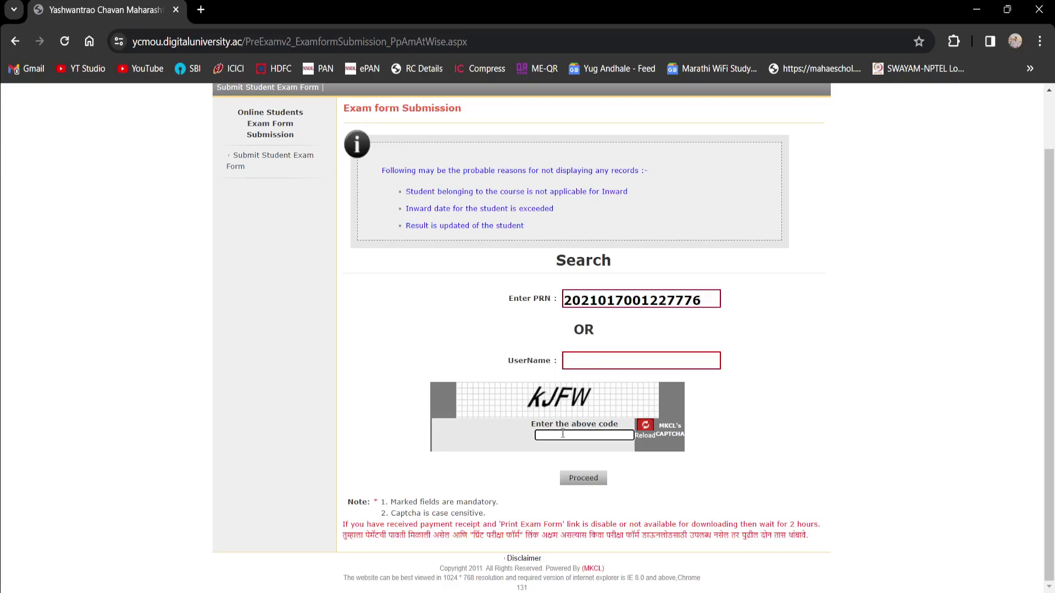
pyautogui.write('kJFW')
pyautogui.click(584, 478)
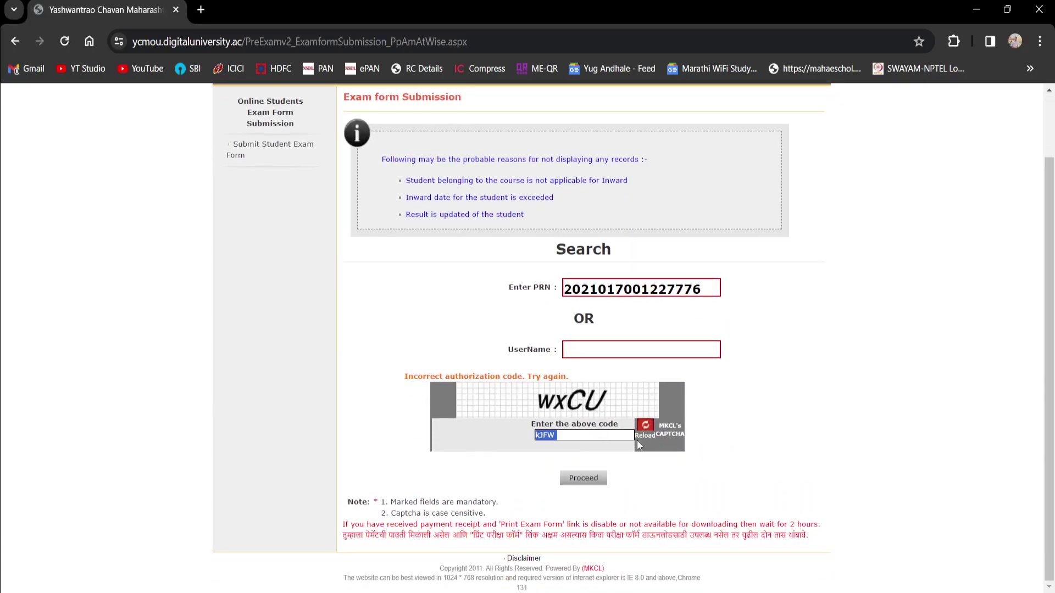
# - Replace the captcha entry with the newly displayed code and resubmit the search
pyautogui.moveTo(574, 435); pyautogui.dragTo(429, 437)
pyautogui.write('wxCU')
pyautogui.click(578, 480)
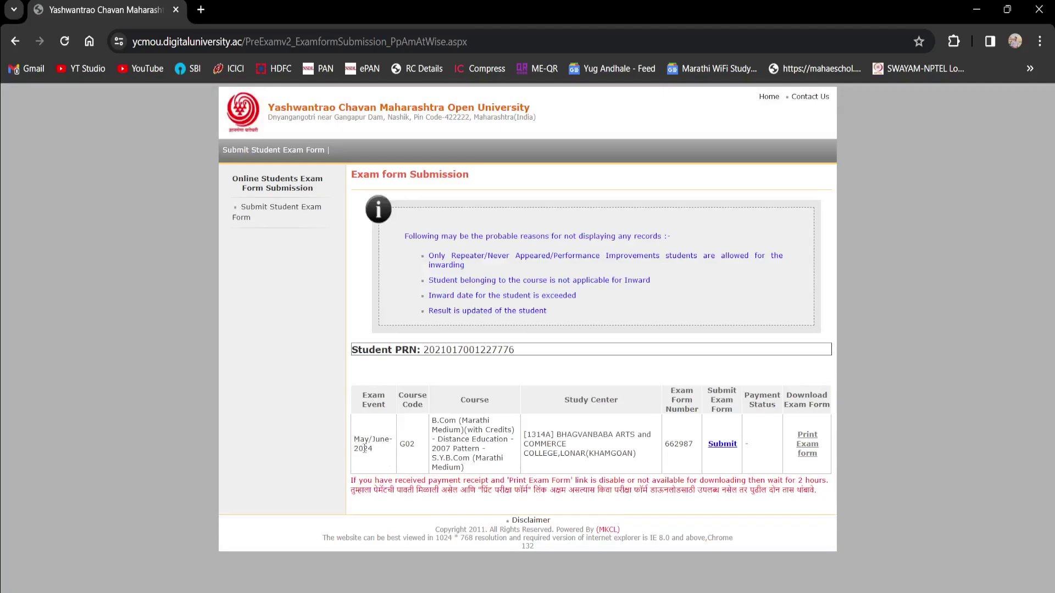
# - Check the exam event and course in the student's record and open its exam form for submission
pyautogui.moveTo(356, 438); pyautogui.dragTo(388, 451)
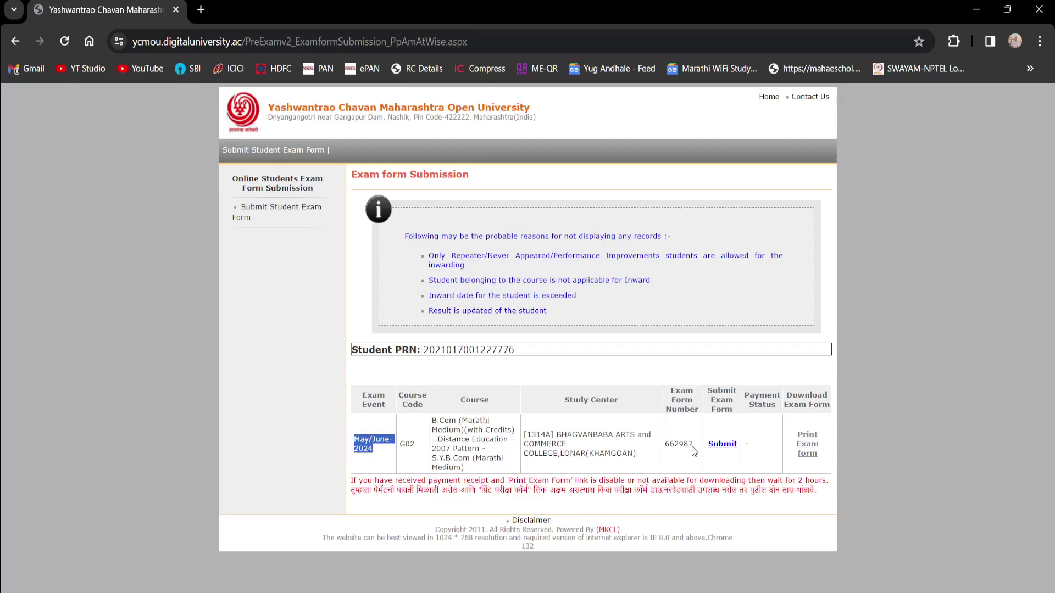
pyautogui.moveTo(462, 448); pyautogui.dragTo(507, 461)
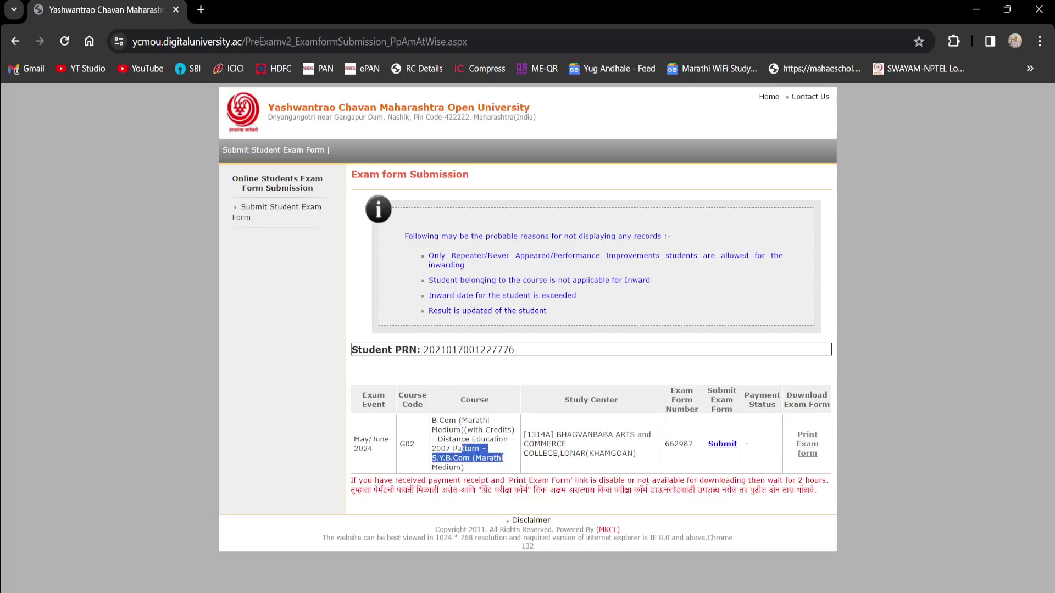
pyautogui.click(494, 390)
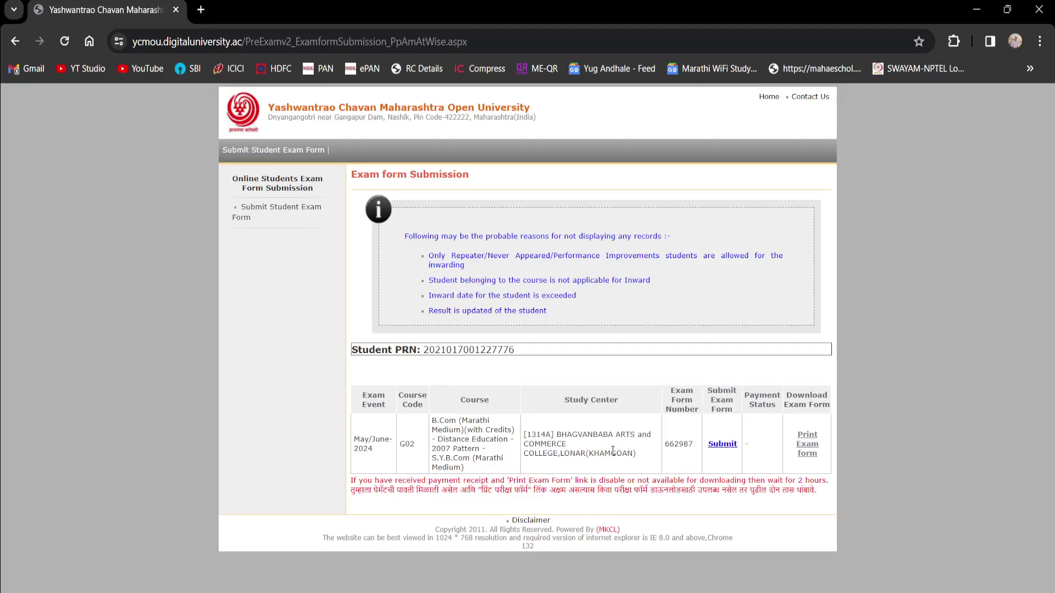
pyautogui.moveTo(361, 442); pyautogui.dragTo(376, 455)
pyautogui.click(718, 445)
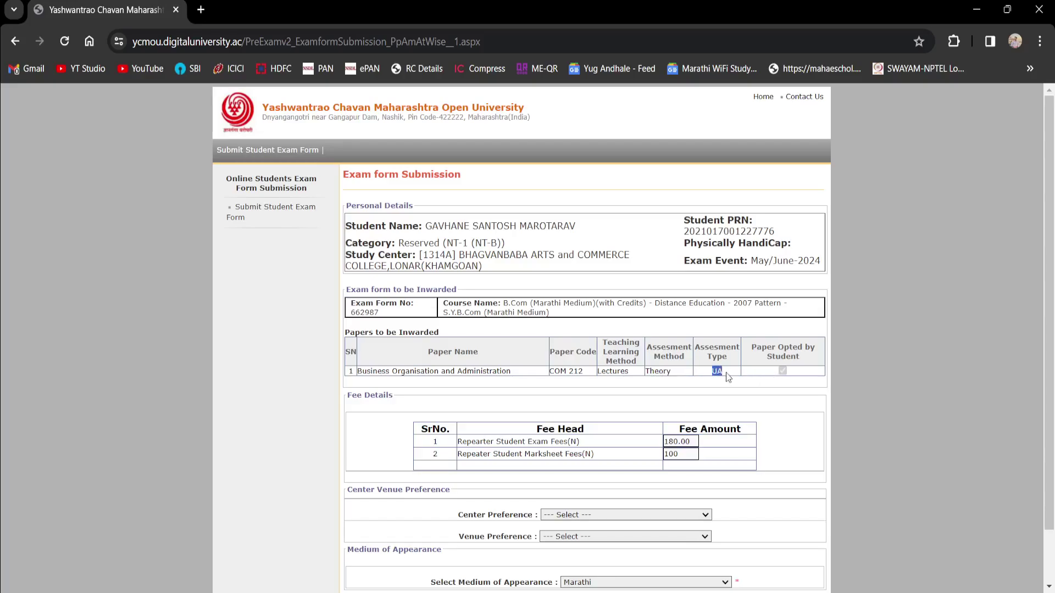
# - Examine the personal details, study center, exam event, and the fee heads and amounts on the exam form
pyautogui.moveTo(482, 442); pyautogui.dragTo(586, 443)
pyautogui.click(714, 453)
pyautogui.moveTo(476, 453); pyautogui.dragTo(593, 454)
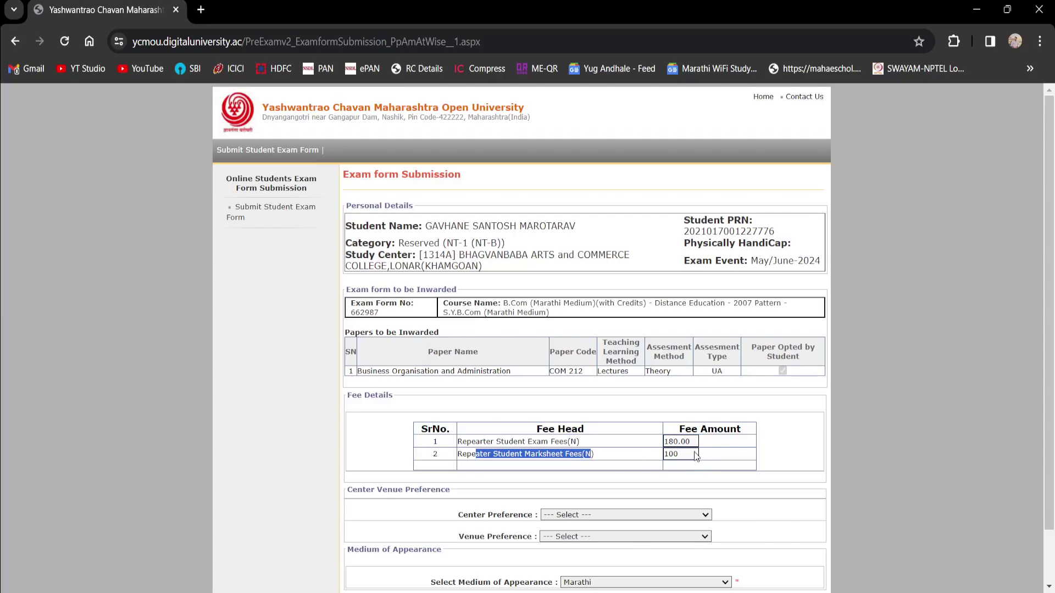
pyautogui.moveTo(402, 254); pyautogui.dragTo(522, 278)
pyautogui.click(518, 266)
pyautogui.moveTo(429, 256); pyautogui.dragTo(546, 272)
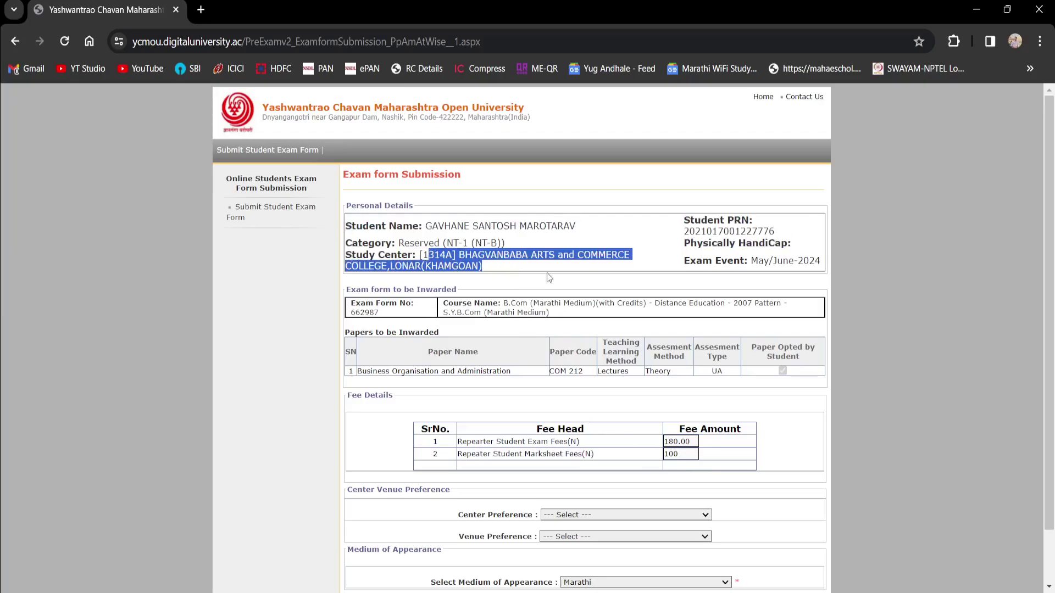
pyautogui.click(546, 272)
pyautogui.moveTo(450, 226); pyautogui.dragTo(583, 237)
pyautogui.click(529, 266)
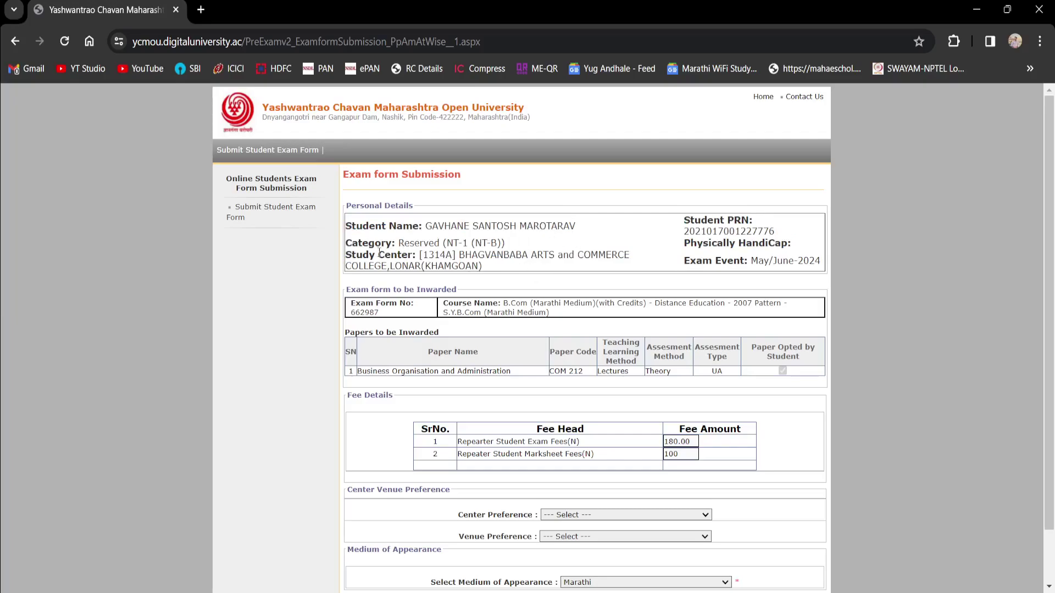
pyautogui.moveTo(380, 255); pyautogui.dragTo(468, 256)
pyautogui.click(399, 257)
pyautogui.moveTo(756, 262); pyautogui.dragTo(819, 262)
pyautogui.click(758, 262)
pyautogui.scroll(-2, 560, 323)
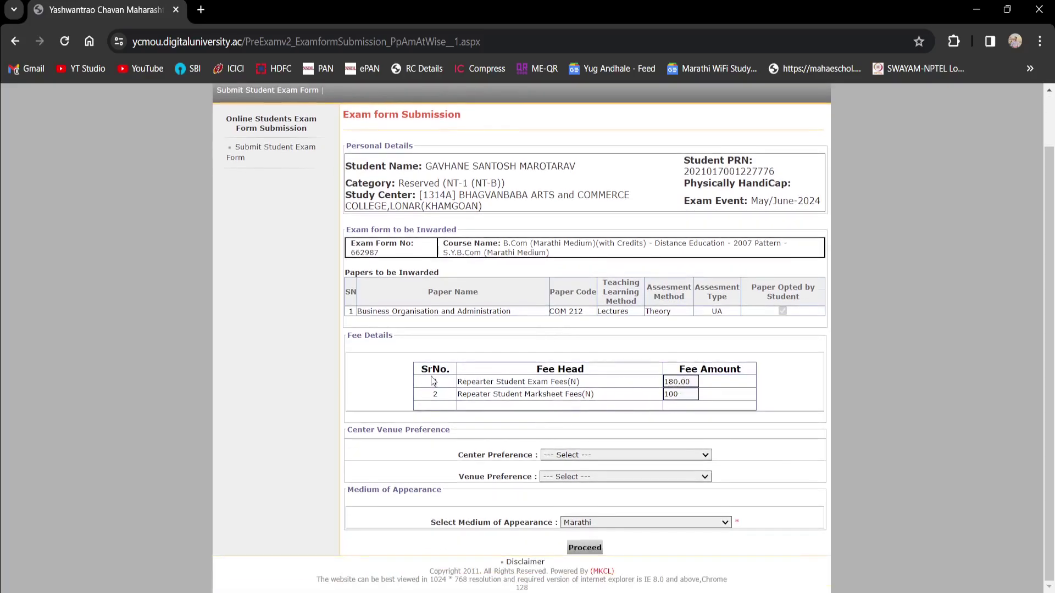
pyautogui.moveTo(476, 382); pyautogui.dragTo(615, 390)
pyautogui.moveTo(681, 395); pyautogui.dragTo(661, 401)
pyautogui.click(533, 467)
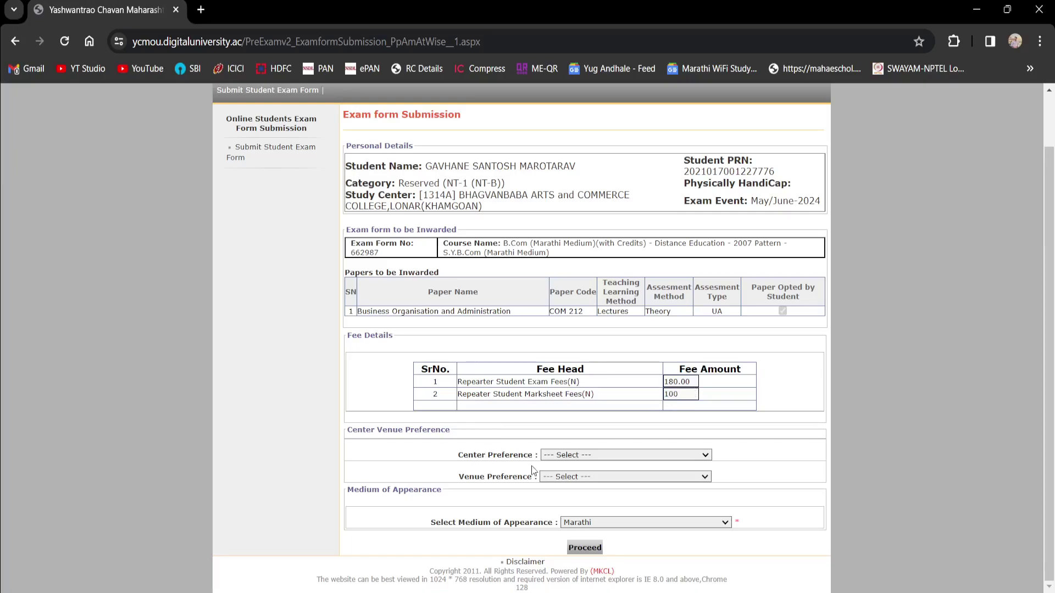
# - Check the venue preference and medium of appearance options, and proceed with Marathi as the medium
pyautogui.click(593, 479)
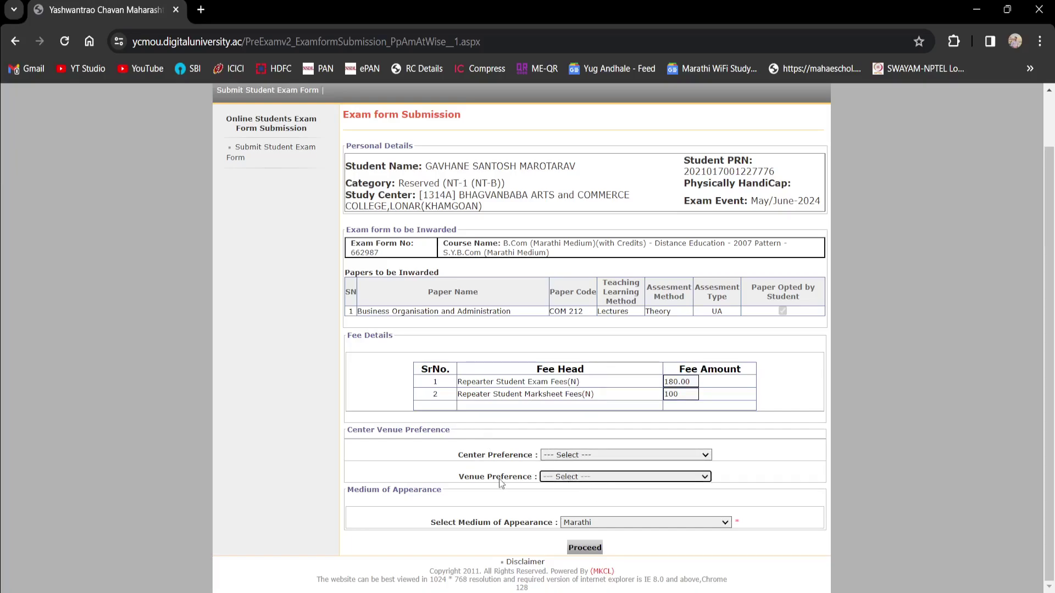
pyautogui.click(498, 463)
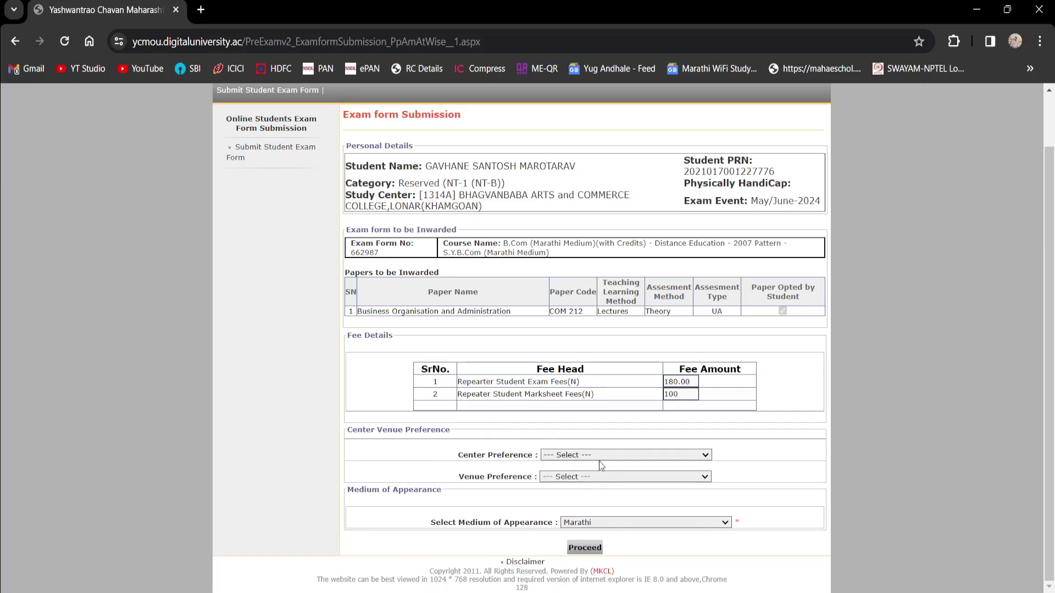
pyautogui.doubleClick(452, 522)
pyautogui.click(609, 530)
pyautogui.click(618, 523)
pyautogui.click(509, 493)
pyautogui.click(571, 548)
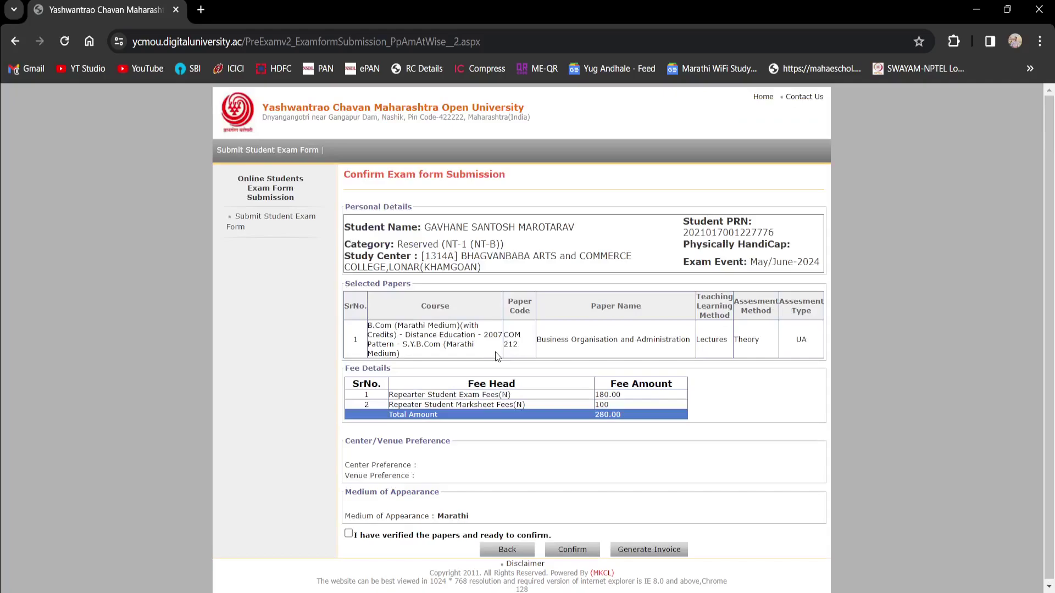
# - Declare the papers verified, check the fee details, and confirm the exam form submission
pyautogui.click(360, 535)
pyautogui.moveTo(474, 382); pyautogui.dragTo(504, 393)
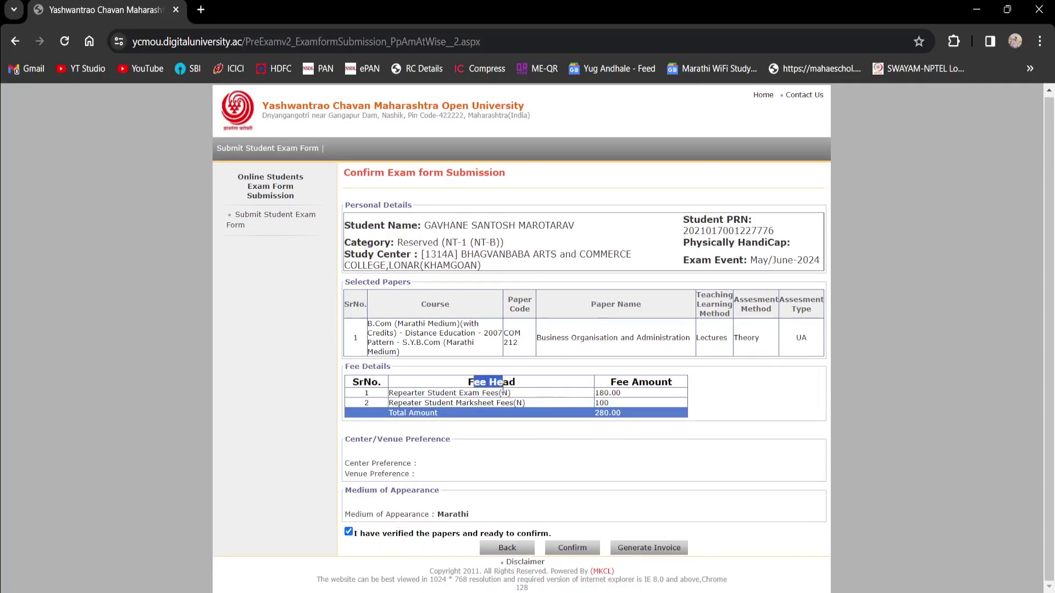
pyautogui.click(692, 391)
pyautogui.click(559, 548)
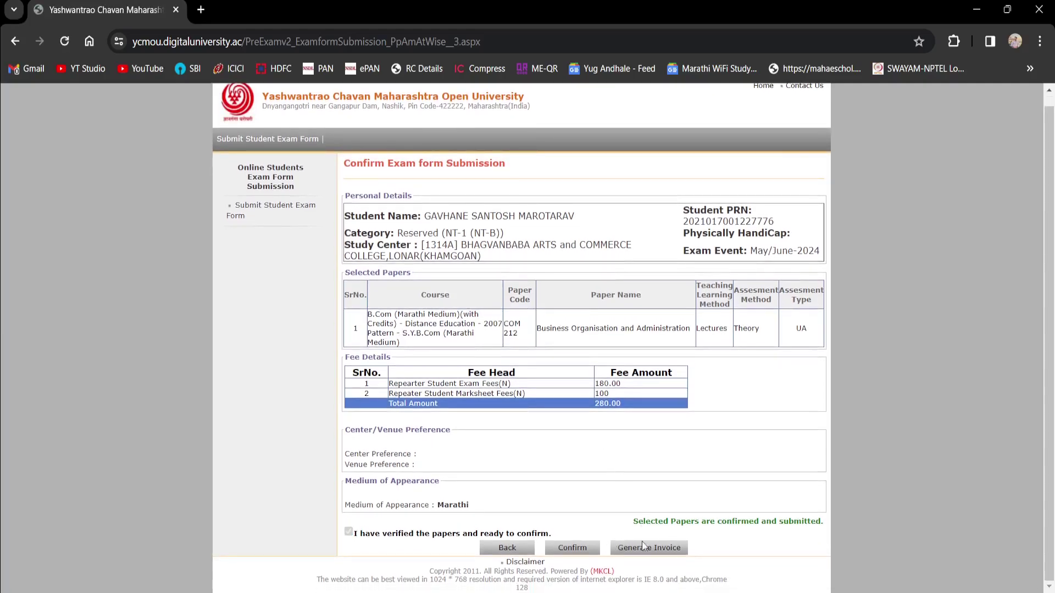
# - Generate the exam fee invoice and proceed to its online payment
pyautogui.click(643, 549)
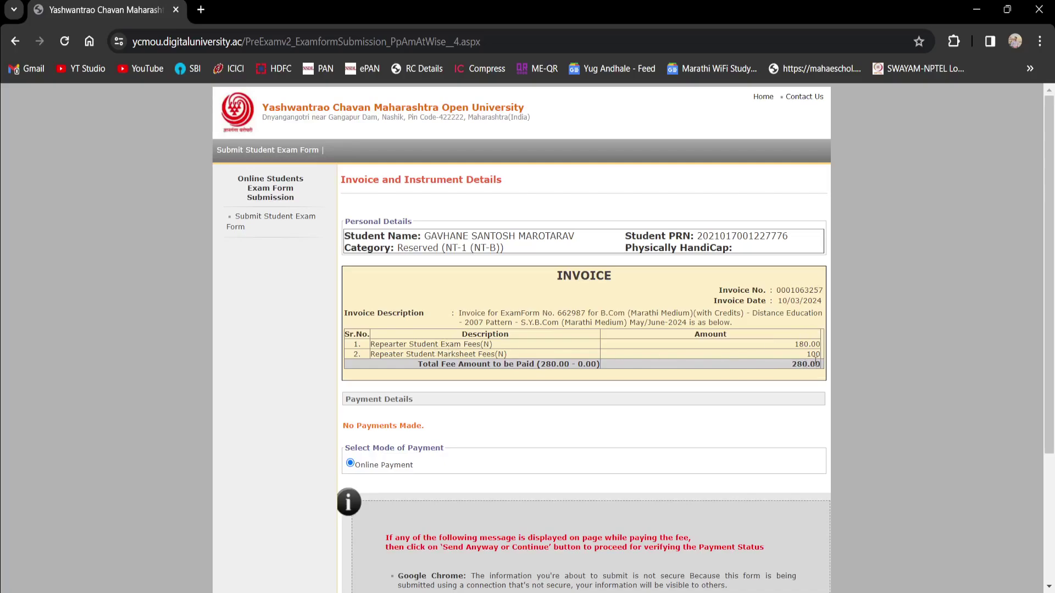
pyautogui.moveTo(432, 356); pyautogui.dragTo(517, 355)
pyautogui.click(550, 355)
pyautogui.scroll(-3, 549, 357)
pyautogui.click(585, 492)
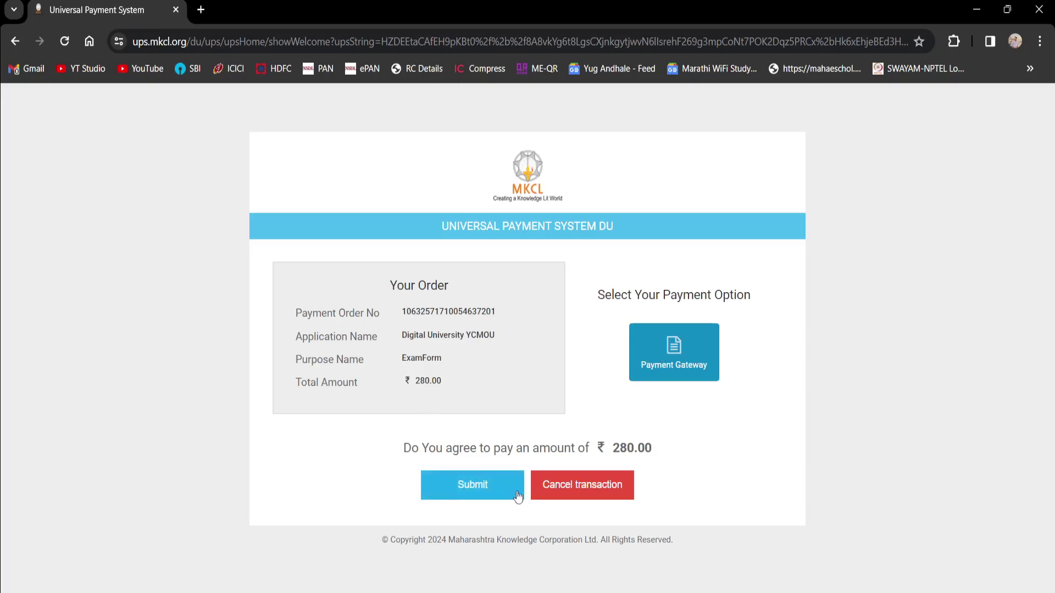
# - Agree to pay the exam form order, check the total amount and payment option, and continue to the UniSuite Payment Gateway
pyautogui.click(464, 486)
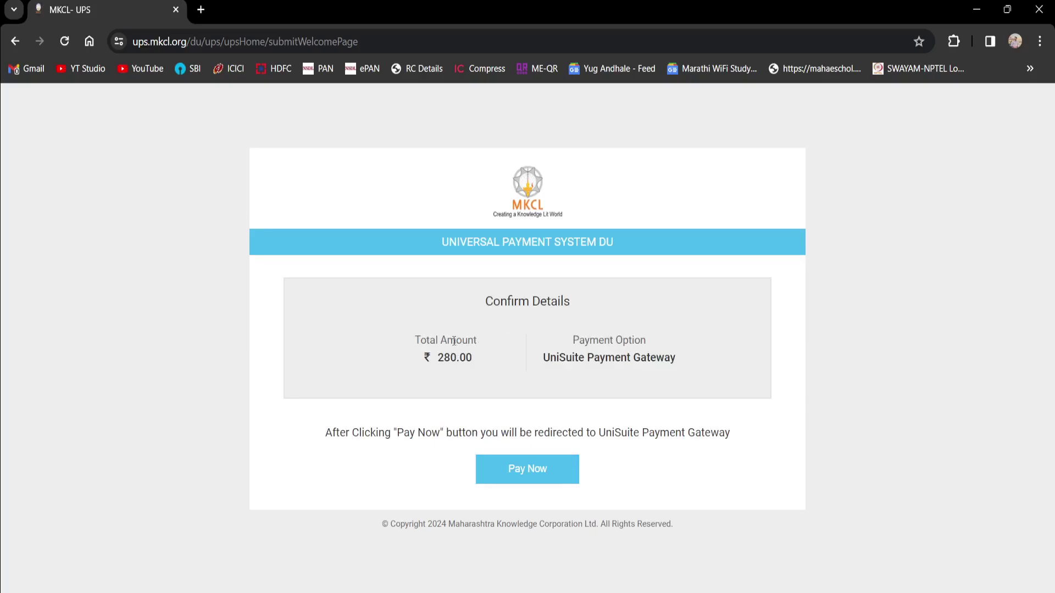
pyautogui.moveTo(421, 341); pyautogui.dragTo(469, 344)
pyautogui.click(464, 365)
pyautogui.moveTo(566, 358); pyautogui.dragTo(652, 357)
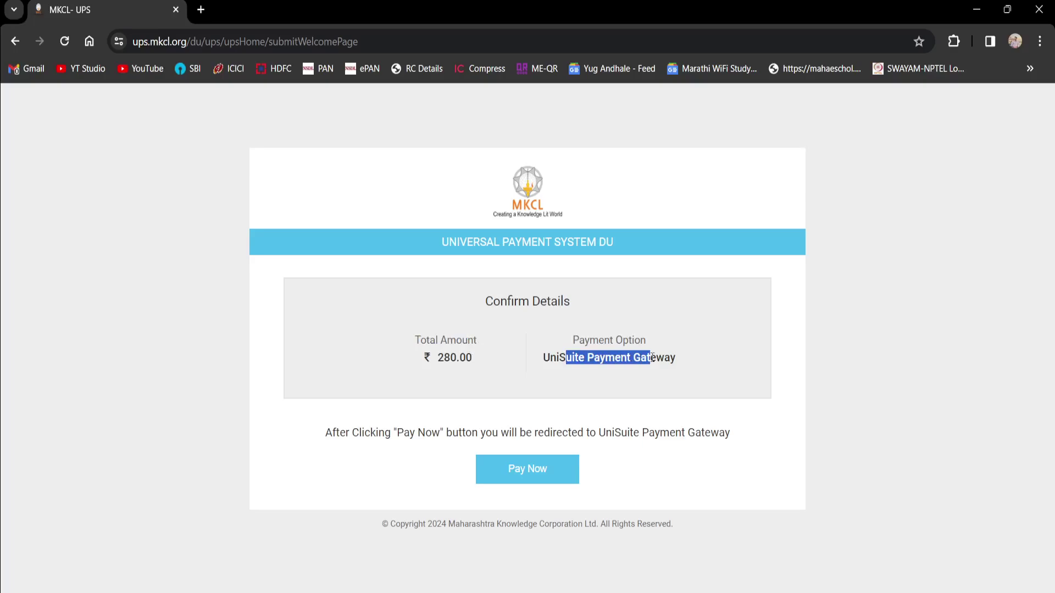
pyautogui.click(652, 357)
pyautogui.click(504, 472)
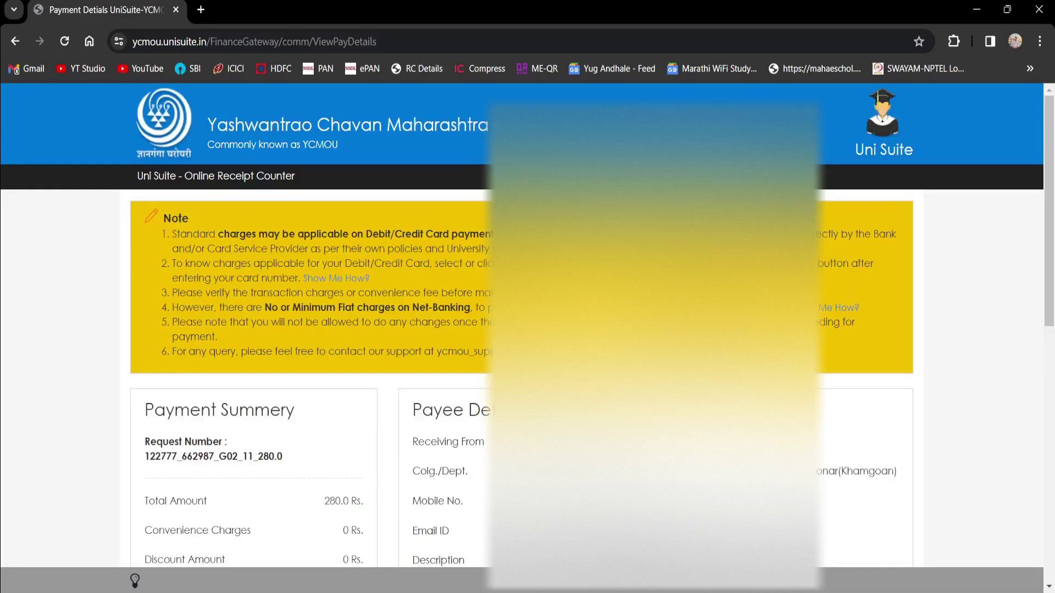
# - Accept all terms and conditions for the payment and try to proceed
pyautogui.scroll(-3, 476, 336)
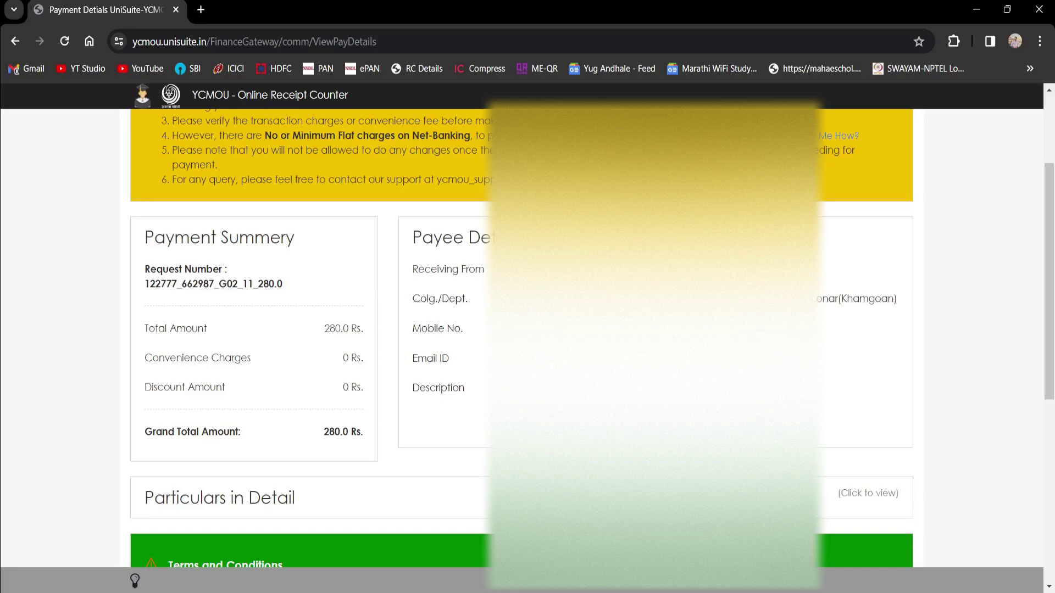
pyautogui.scroll(-7, 462, 336)
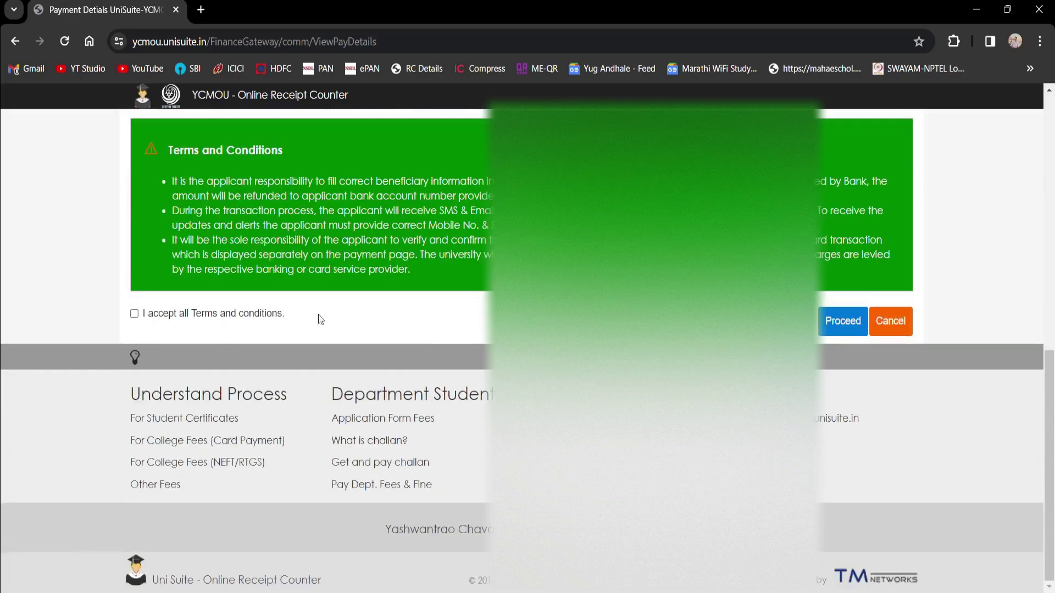
pyautogui.click(134, 313)
pyautogui.click(843, 325)
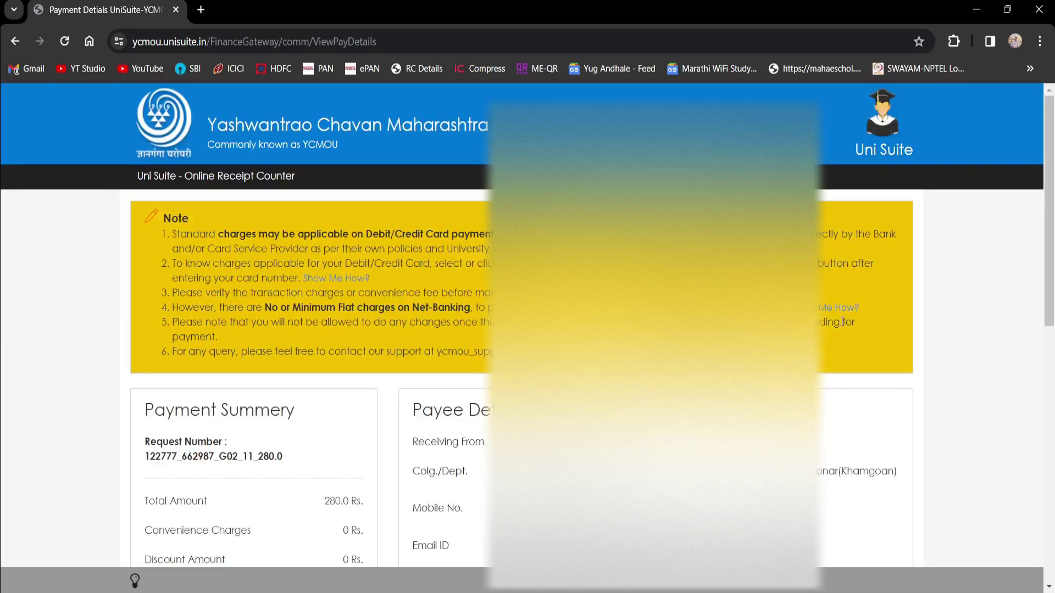
# - Proceed again from the payment details and confirm continuing to the online payment page
pyautogui.scroll(-4, 448, 349)
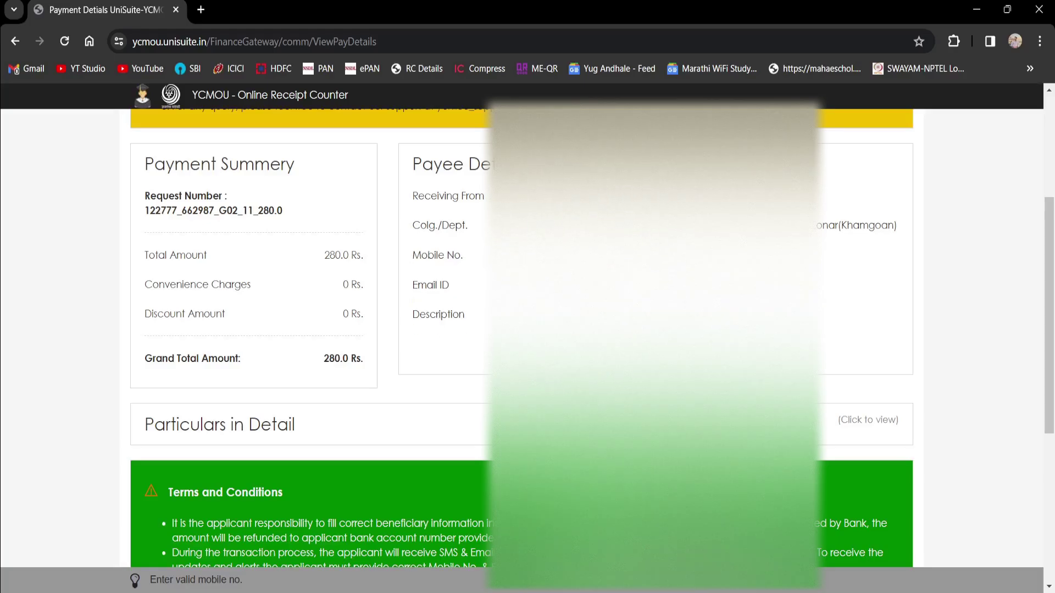
pyautogui.scroll(-6, 385, 258)
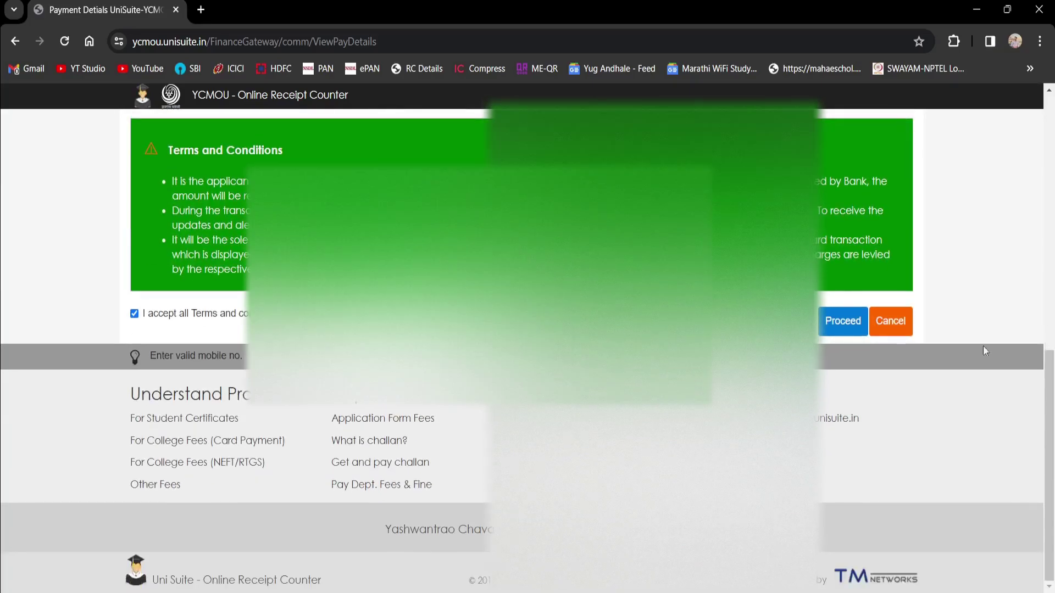
pyautogui.click(829, 325)
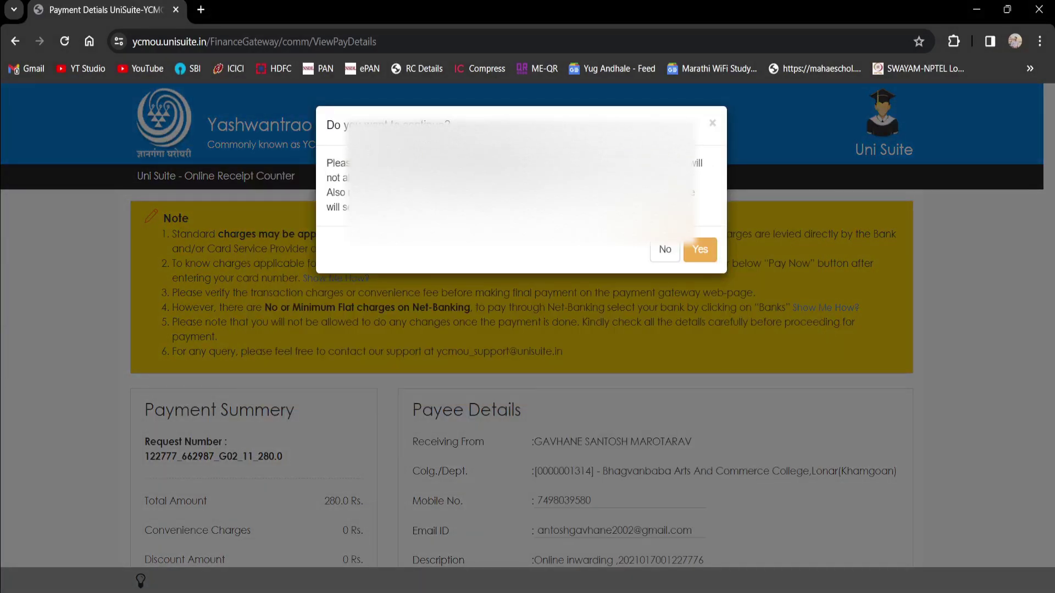
pyautogui.click(700, 250)
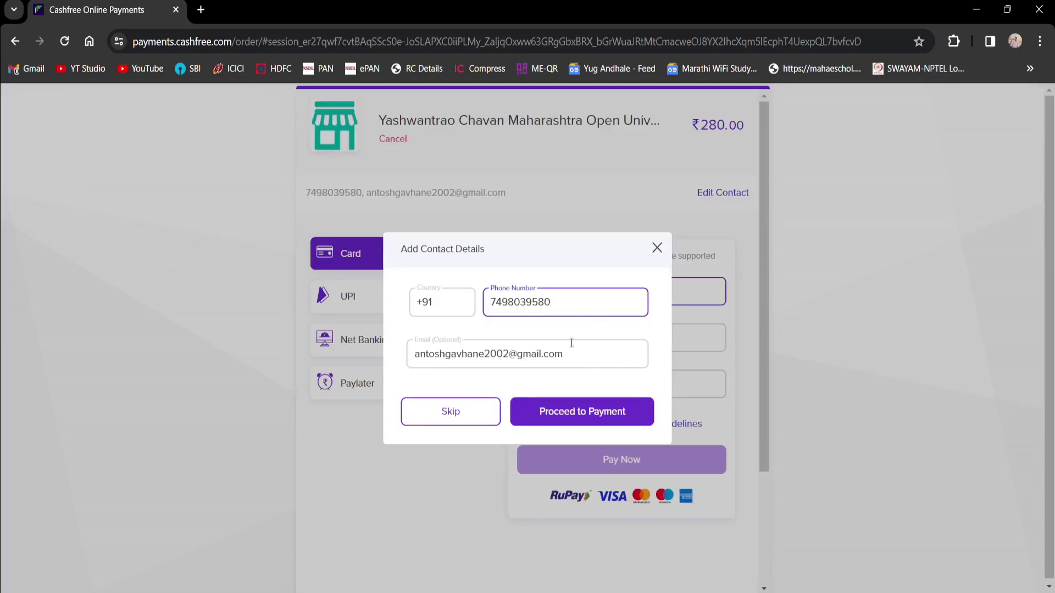
# - Confirm the contact details for the payment and choose to pay by UPI using the QR code
pyautogui.click(587, 413)
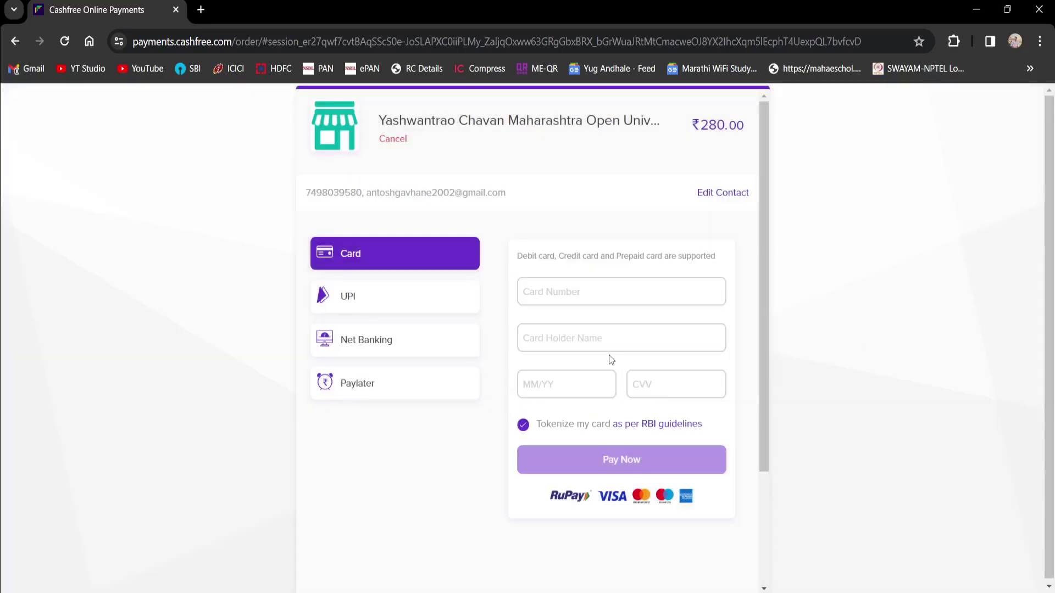
pyautogui.click(360, 306)
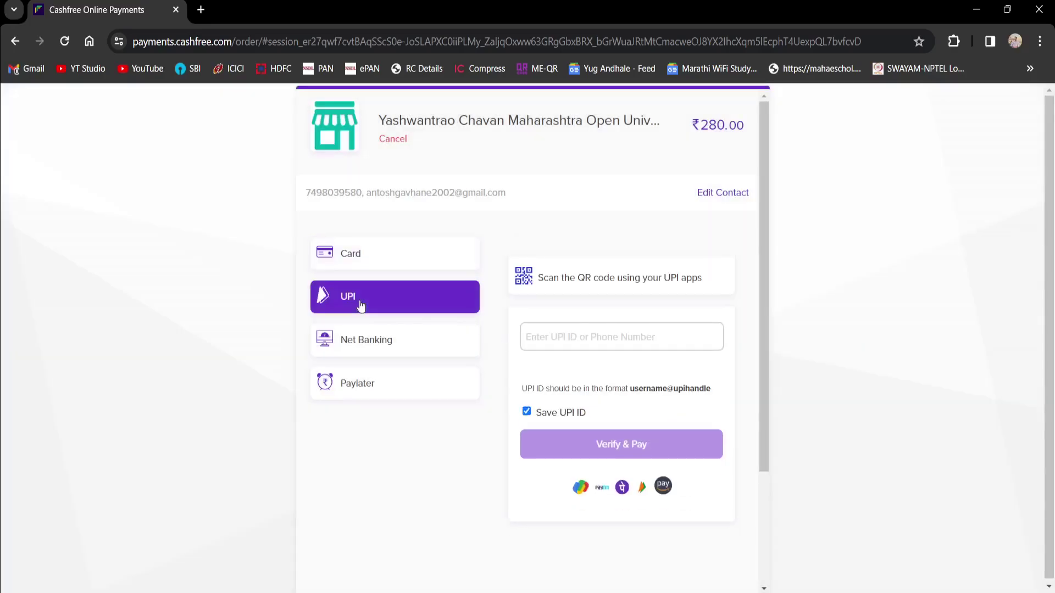
pyautogui.click(363, 256)
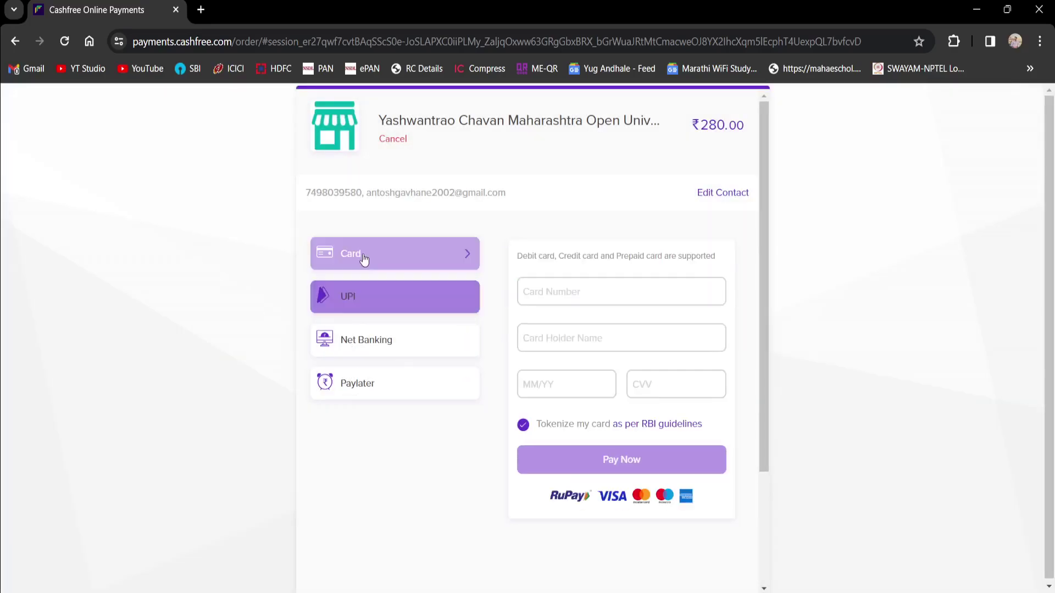
pyautogui.click(373, 303)
pyautogui.click(630, 293)
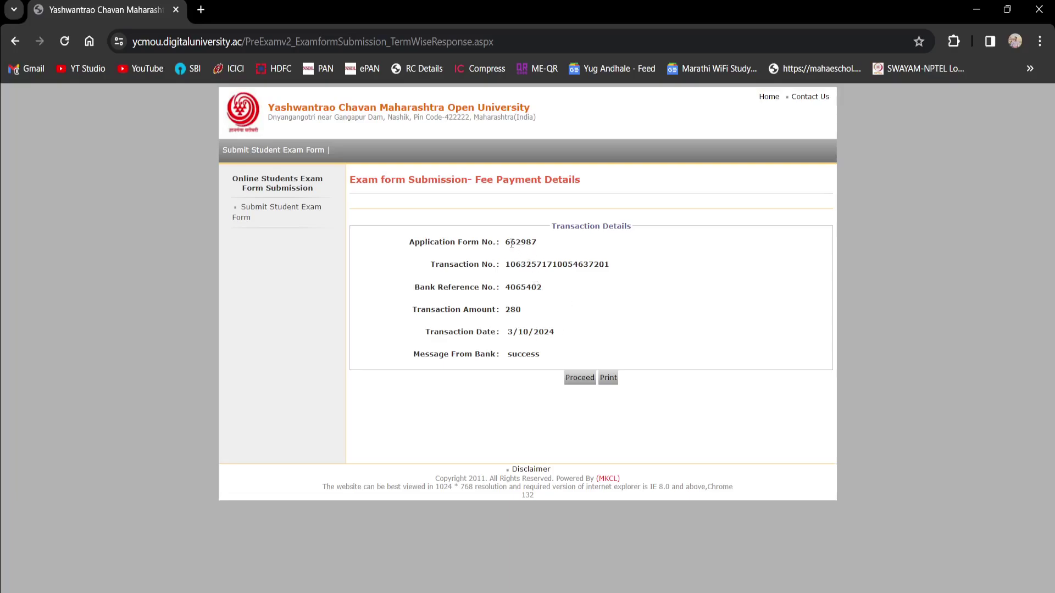
# - Review the fee payment's transaction details and the message from the bank, and proceed to the exam form search
pyautogui.moveTo(501, 241); pyautogui.dragTo(591, 357)
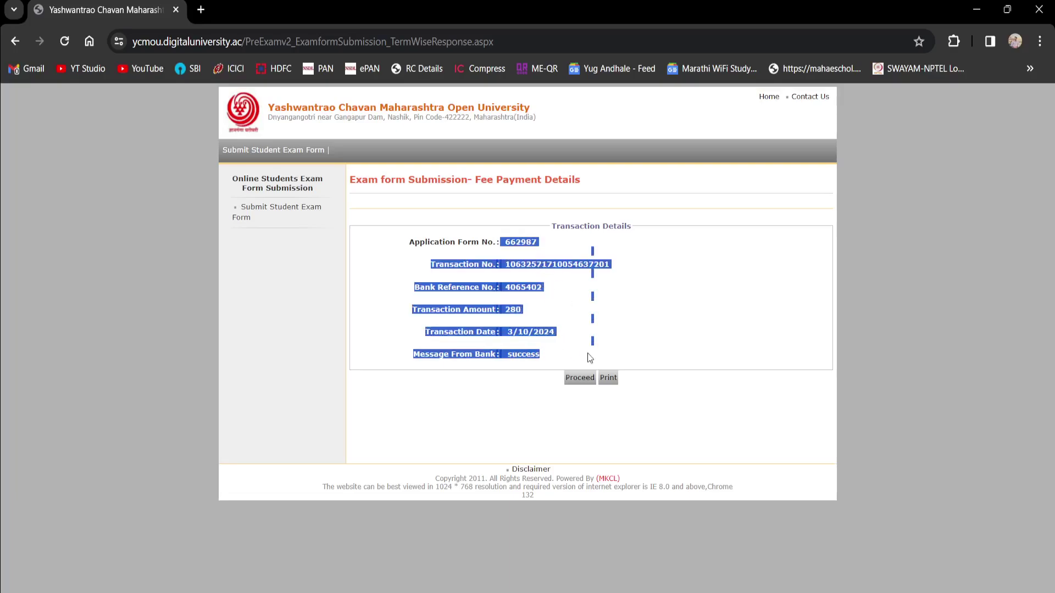
pyautogui.click(591, 357)
pyautogui.moveTo(411, 355); pyautogui.dragTo(540, 356)
pyautogui.click(538, 357)
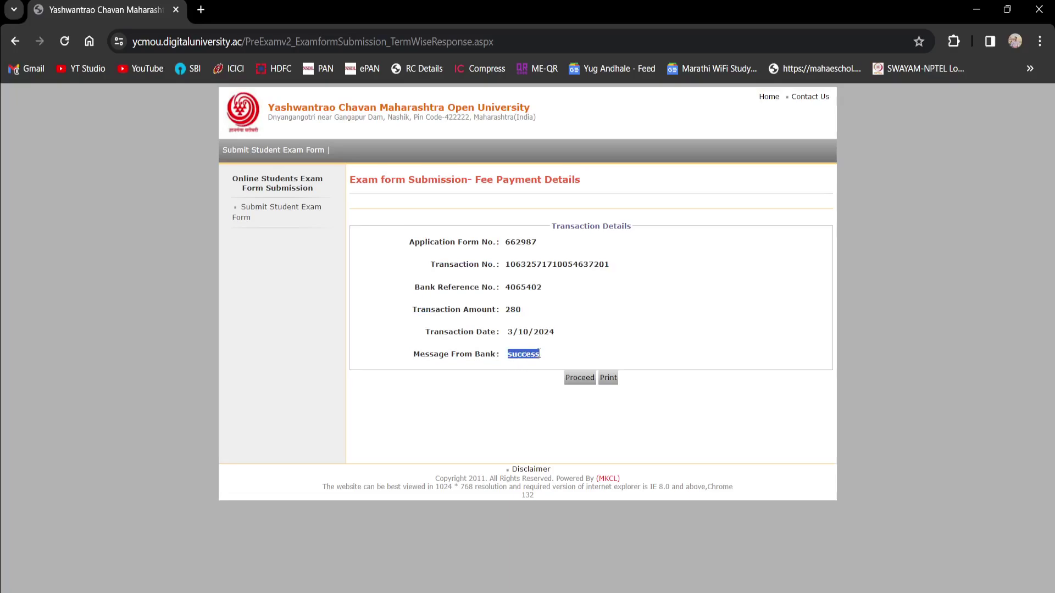
pyautogui.click(543, 356)
pyautogui.click(586, 381)
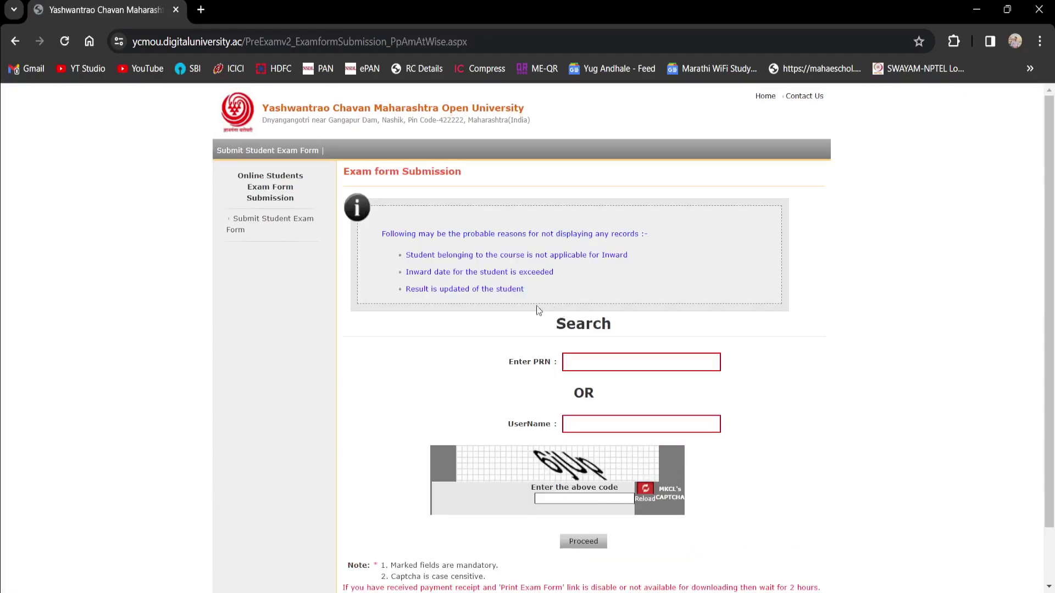
# - Look up the submitted exam form by entering the student's PRN and the captcha code
pyautogui.scroll(-1, 463, 254)
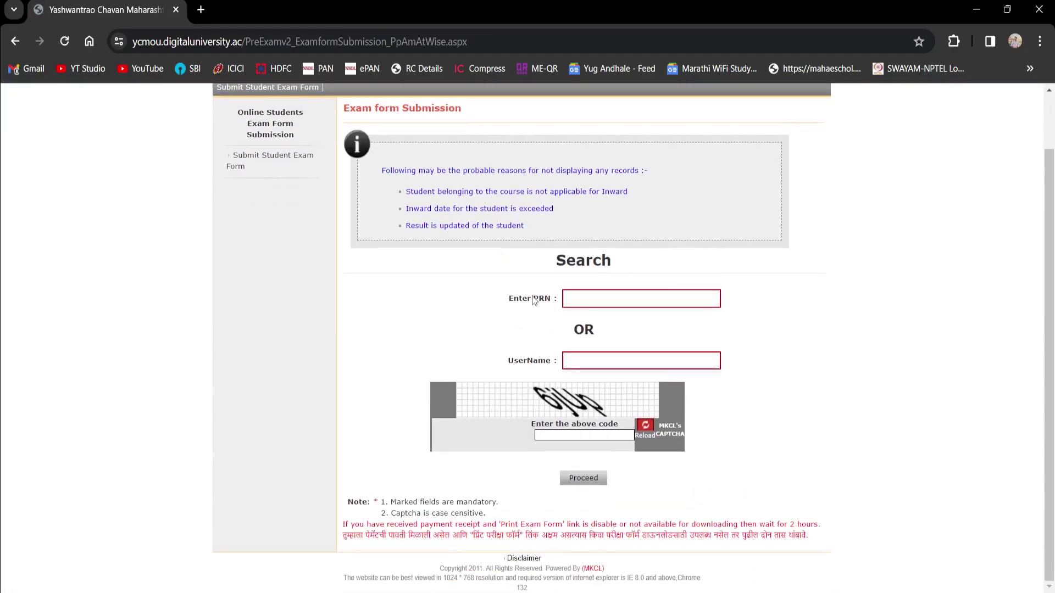
pyautogui.click(596, 301)
pyautogui.hotkey('ctrl', 'v')
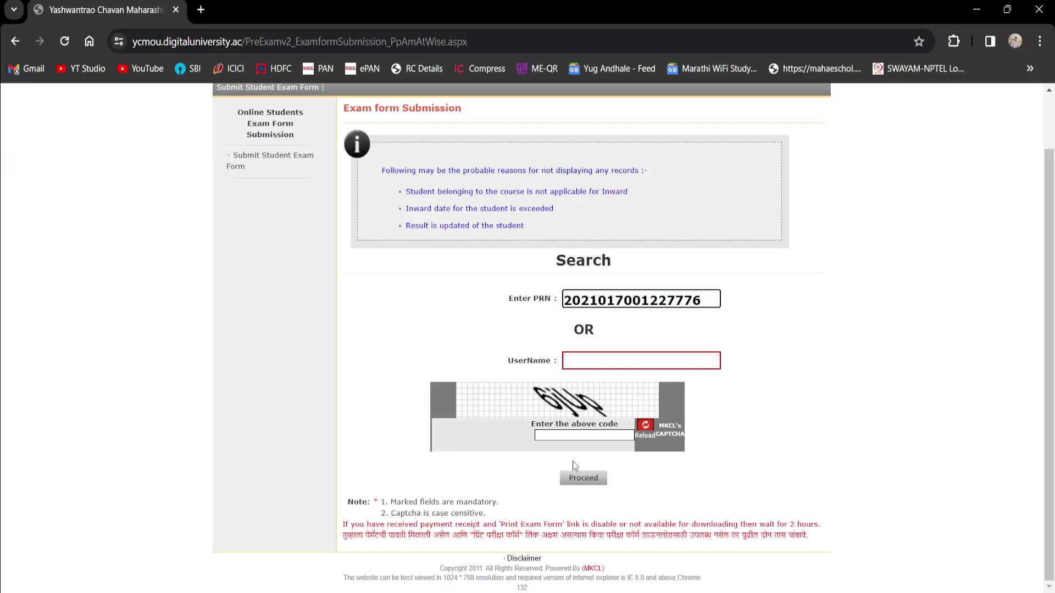
pyautogui.click(583, 435)
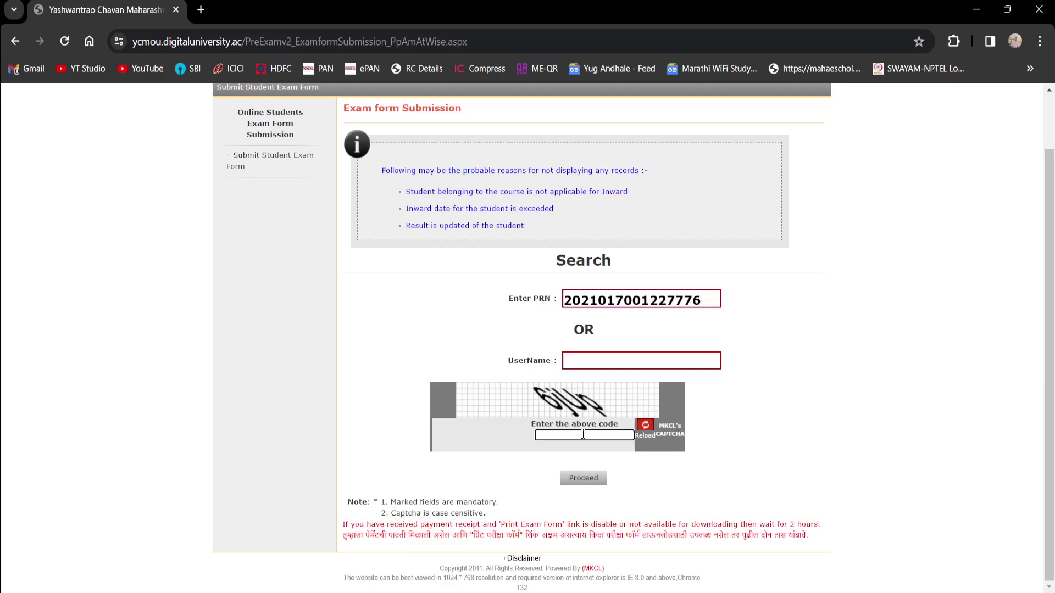
pyautogui.write('6jUp')
pyautogui.click(584, 479)
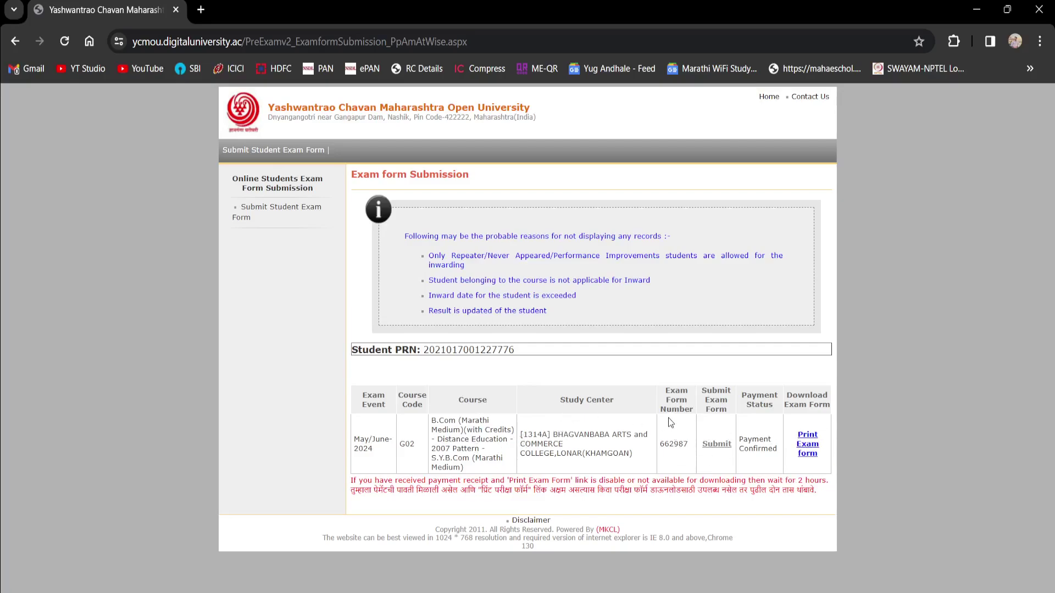
# - Check the student PRN shown above the exam form record
pyautogui.tripleClick(482, 349)
pyautogui.click(503, 381)
pyautogui.doubleClick(484, 350)
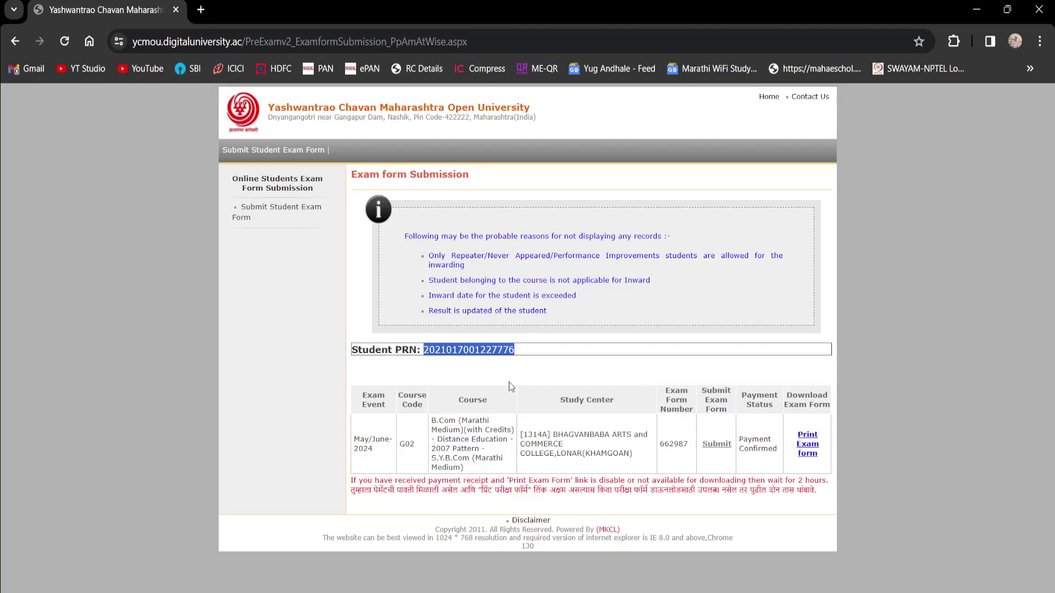